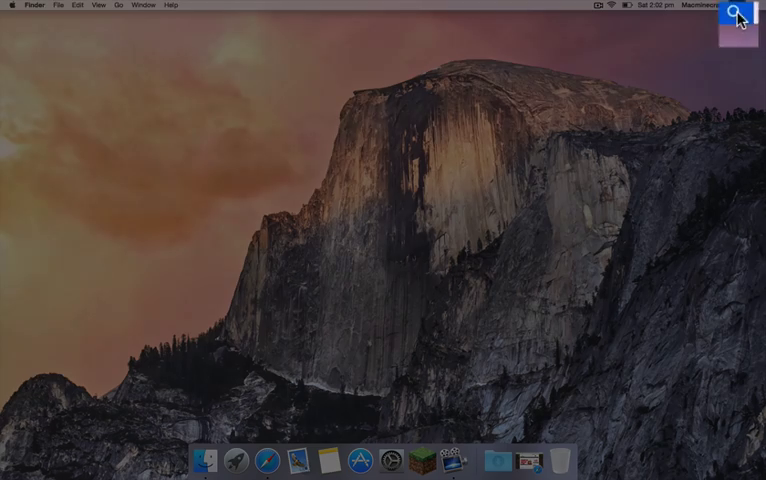
type("t")
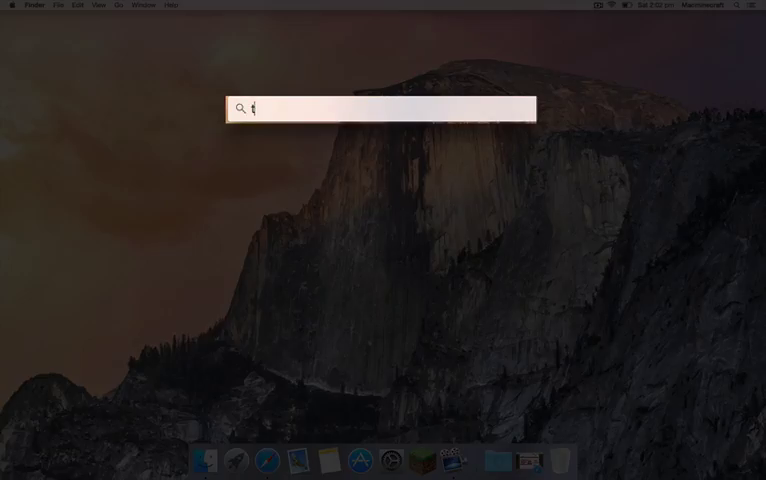
type("ermin")
Step: Run java -version in Terminal, which reports the old Java 1.6.0_65
key("Return")
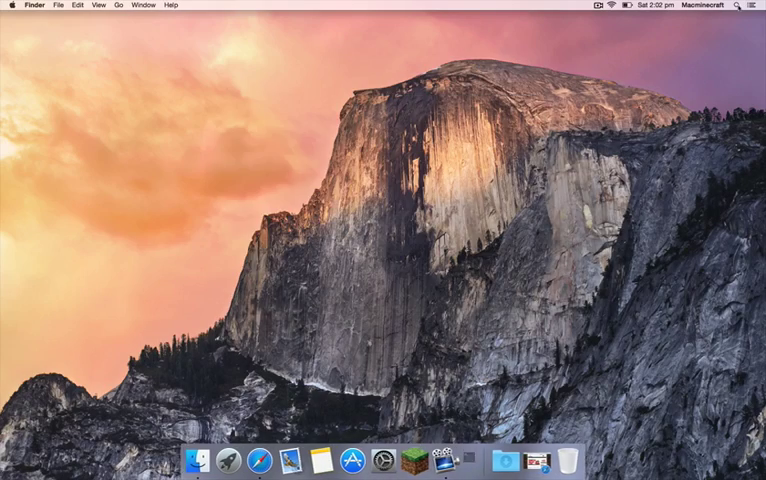
type("java ")
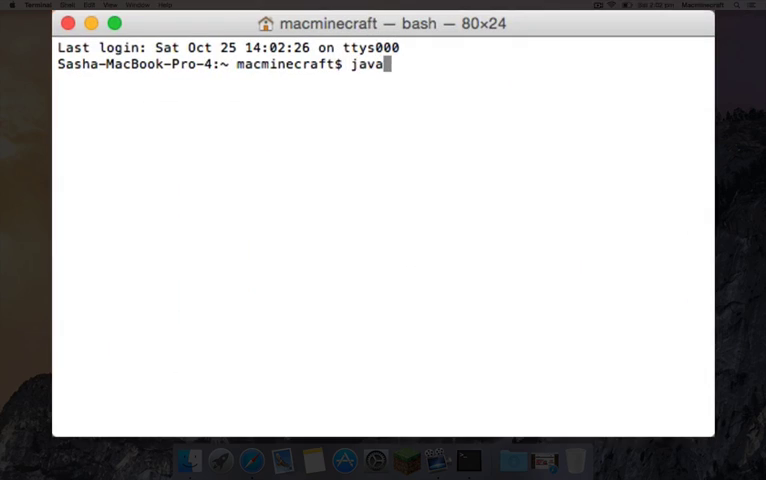
type("-v")
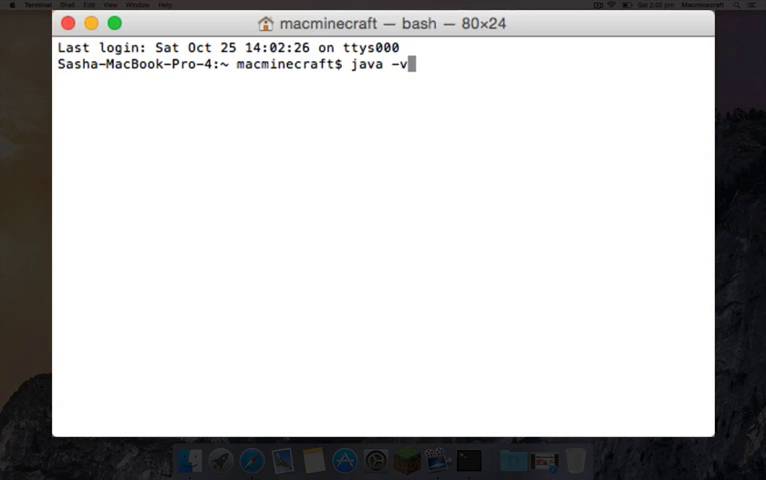
type("ersion")
key("Return")
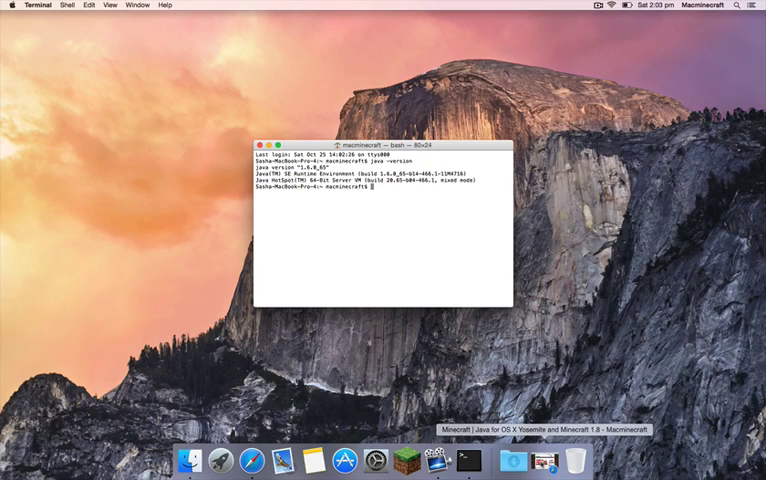
Step: Accept Oracle's license agreement and download jdk-8u25-macosx-x64.dmg from Safari
left_click(545, 460)
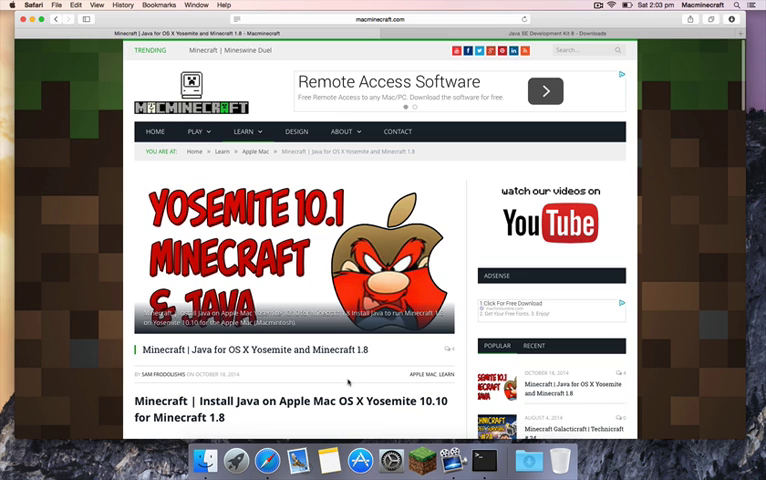
scroll(348, 380, "down", 3)
scroll(348, 380, "down", 2)
scroll(348, 380, "down", 1)
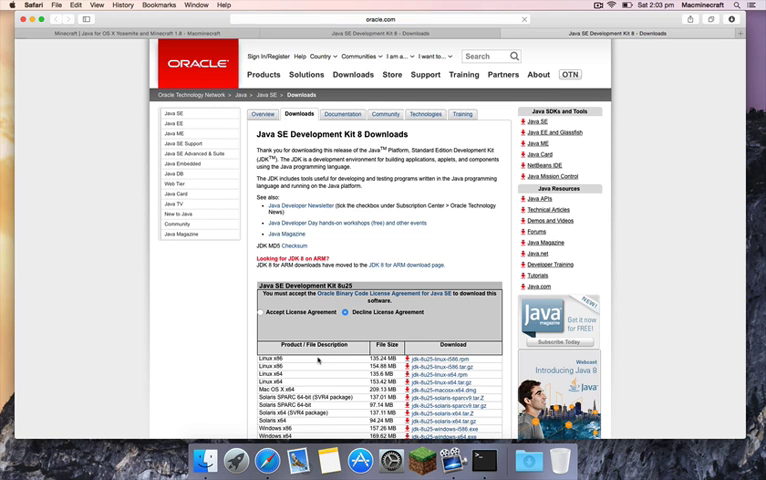
scroll(318, 360, "down", 3)
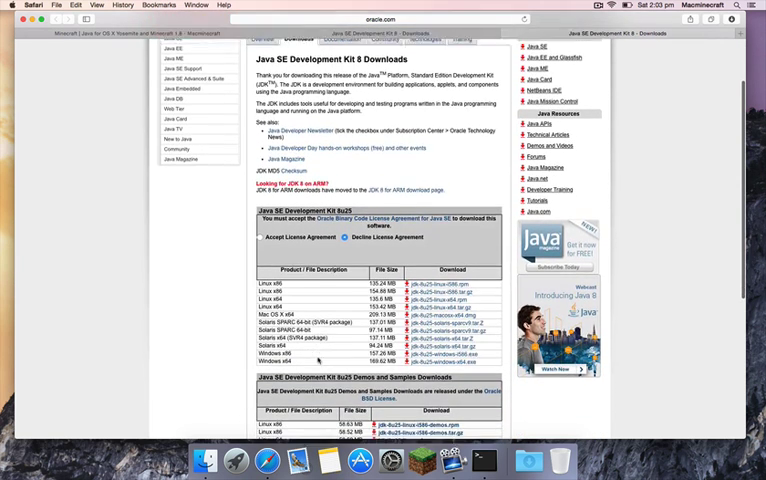
left_click(260, 237)
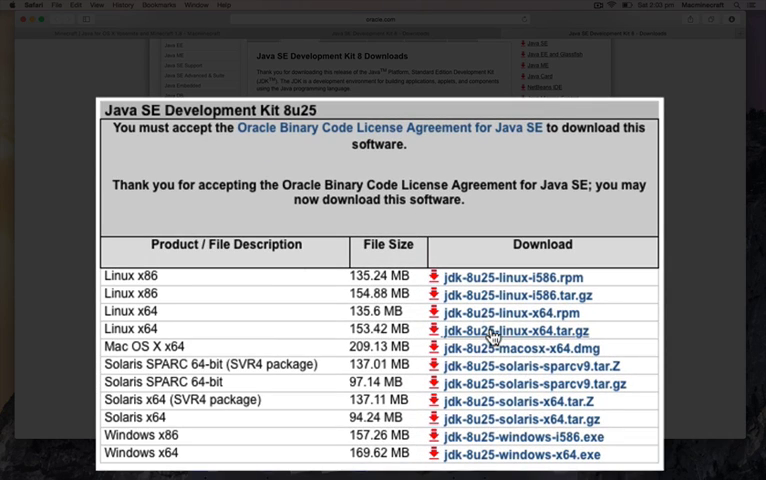
left_click(505, 352)
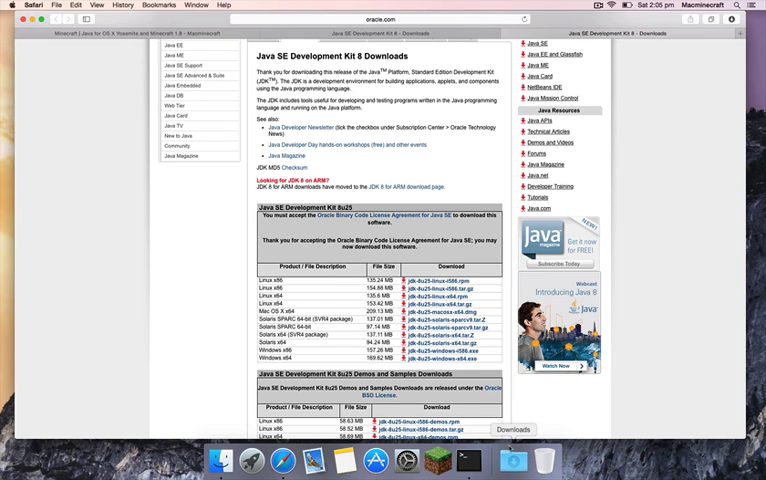
Step: Mount the downloaded jdk-8u25-macosx-x64.dmg and launch the JDK 8 Update 25 package
left_click(513, 460)
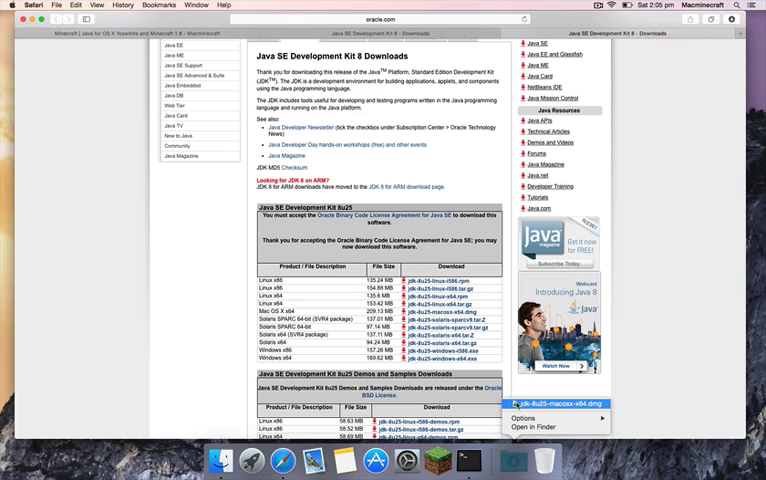
left_click(516, 404)
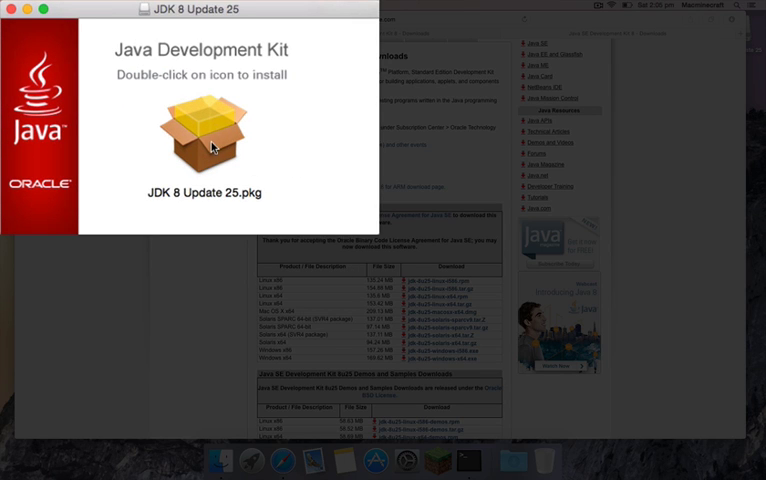
double_click(203, 130)
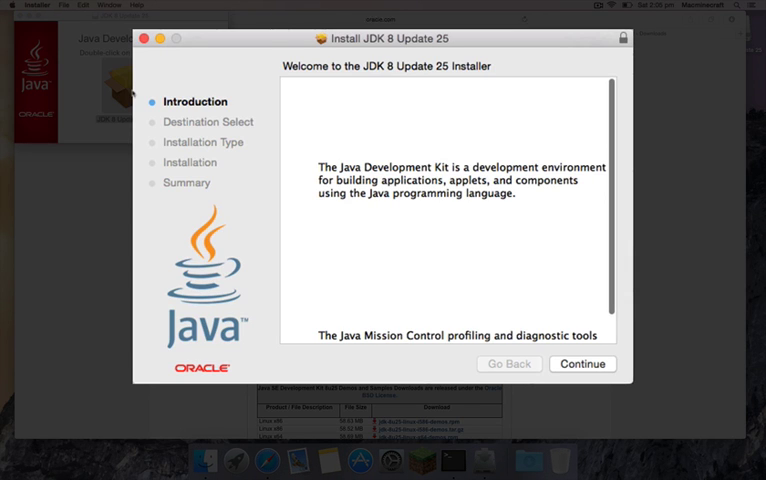
Step: Run the standard JDK installation with password authorization until it completes successfully
left_click(582, 364)
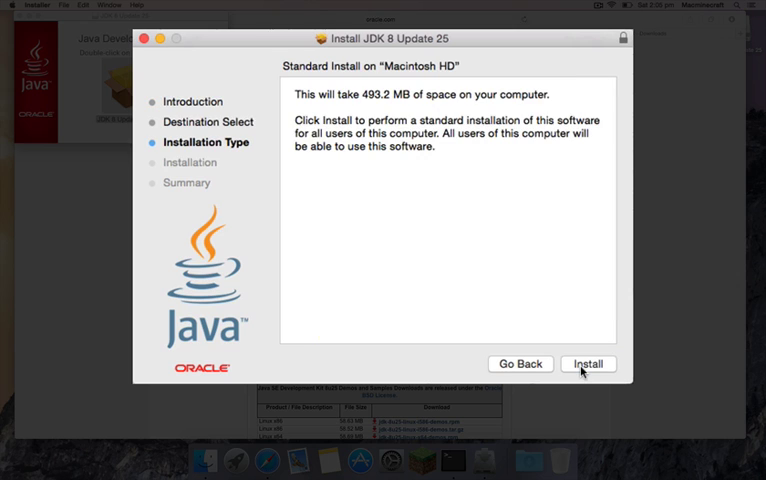
left_click(582, 369)
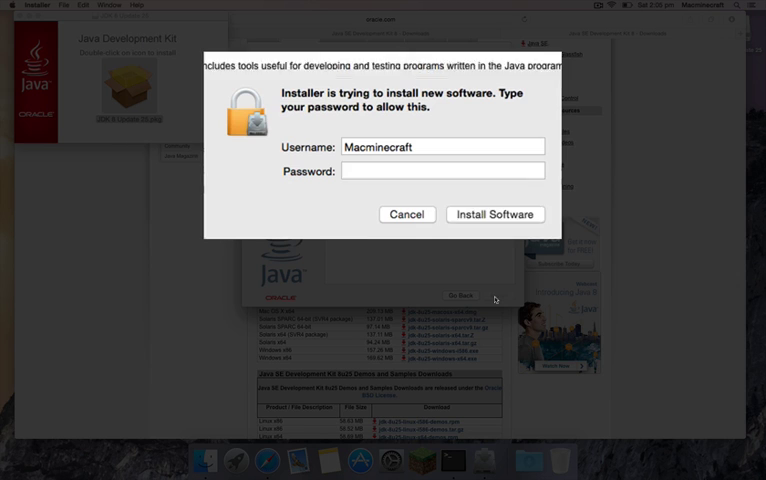
type("•")
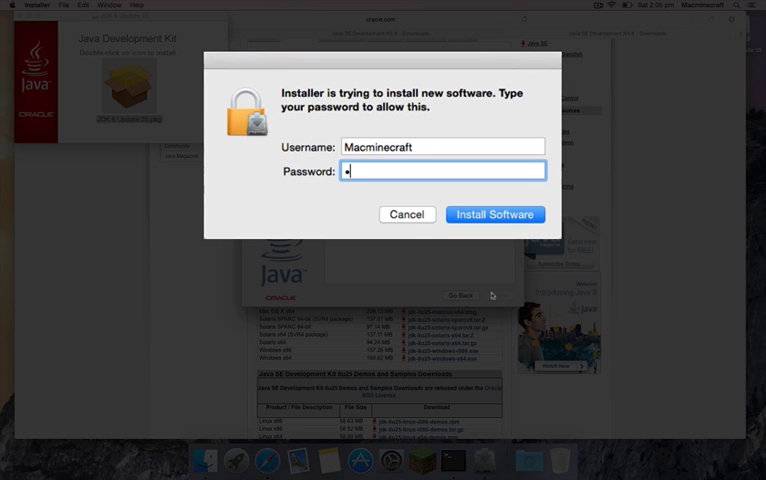
type("••••")
type("•••")
left_click(505, 214)
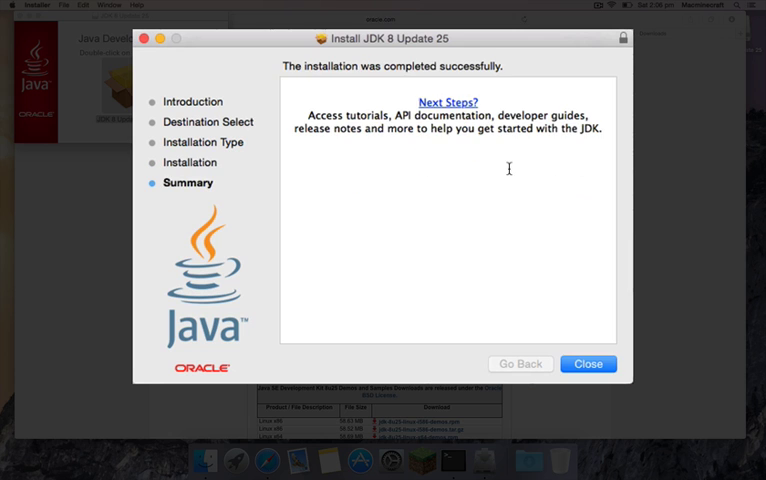
left_click(586, 366)
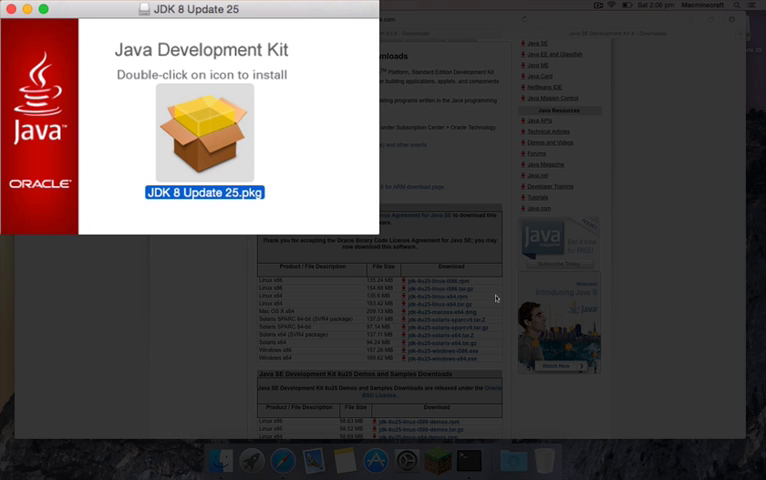
Step: Close the disk image and Safari windows, then rerun java -version, now reporting 1.8.0_25
left_click(10, 9)
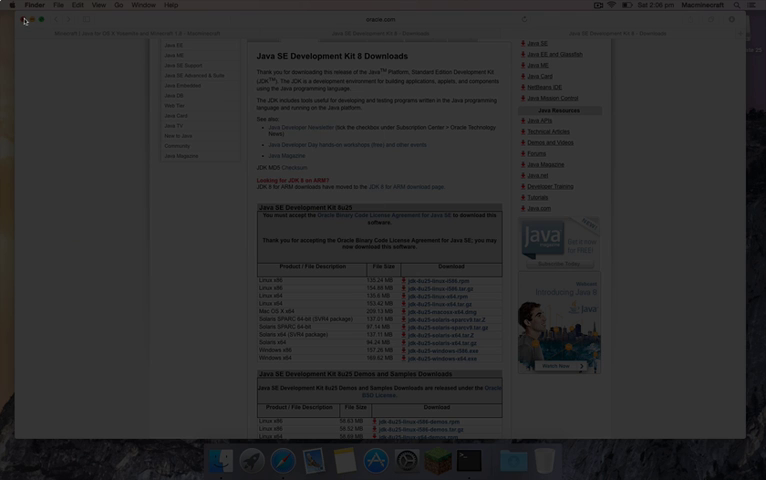
left_click(25, 19)
left_click(280, 190)
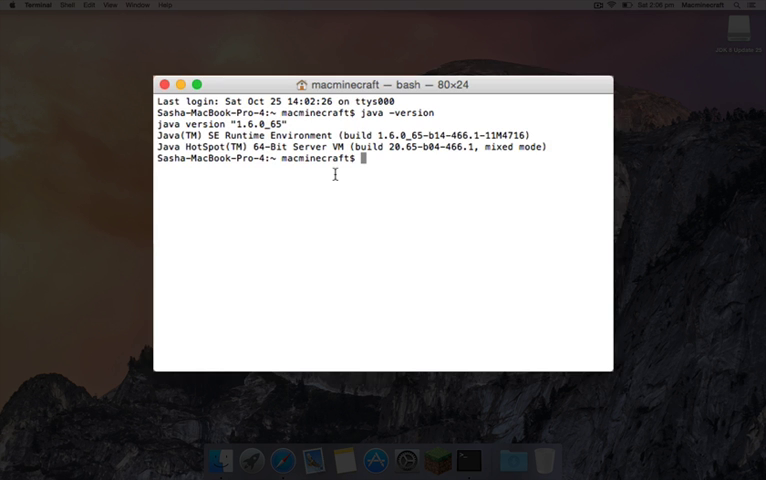
type("java ")
type("-versi")
type("on")
key("Return")
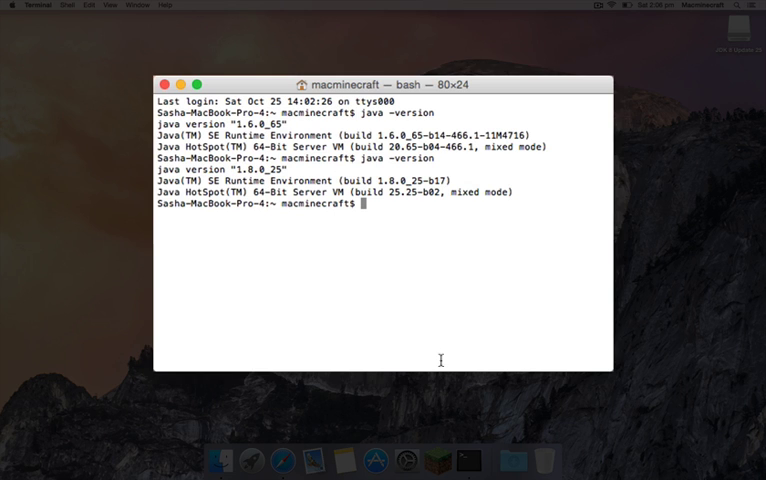
Step: Launch the Minecraft Launcher from the Dock and start the Minecraft 1.8 demo
left_click(436, 462)
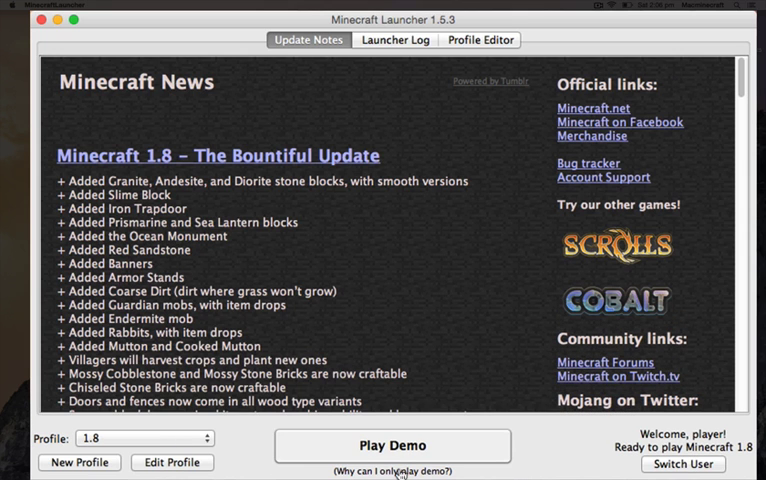
left_click(393, 451)
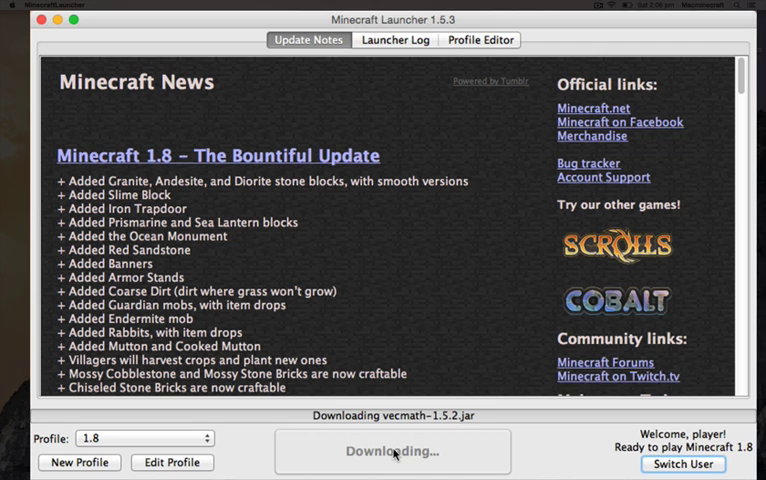